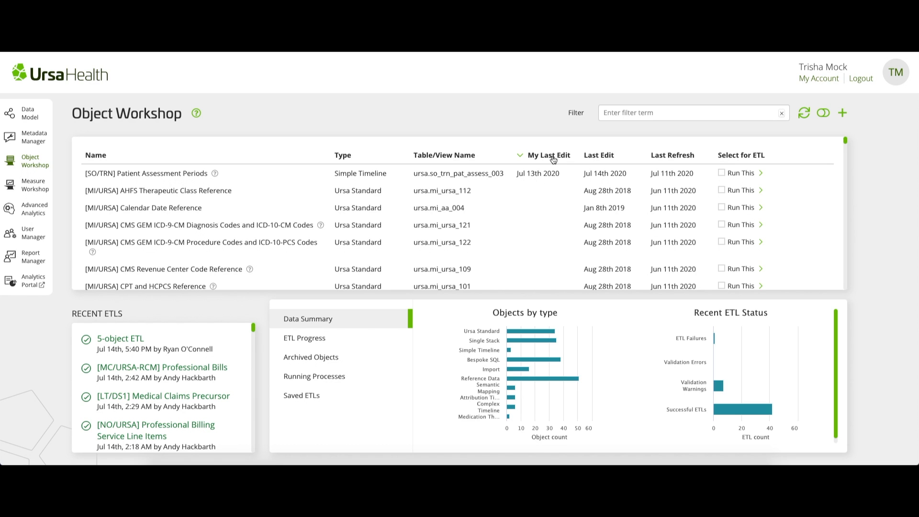
Step: Sort the objects by name in descending order and filter the list for "[SO/TRN"
{"action": "left_click", "coordinate": [120, 160]}
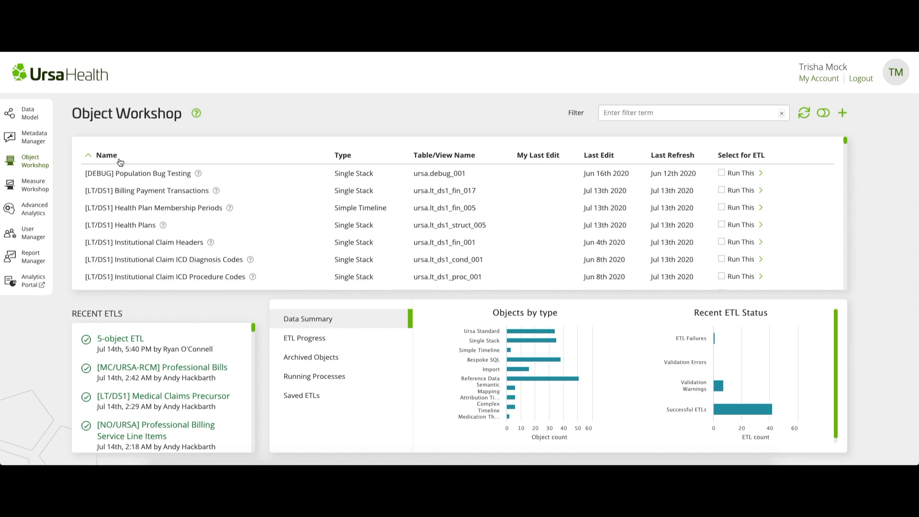
{"action": "left_click", "coordinate": [122, 160]}
{"action": "left_click", "coordinate": [634, 105]}
{"action": "type", "text": "["}
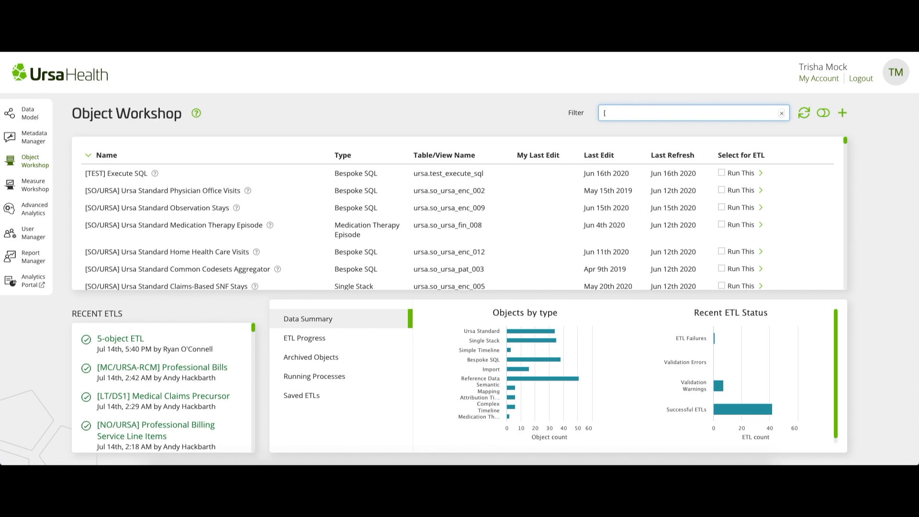
{"action": "type", "text": "SO/TRN"}
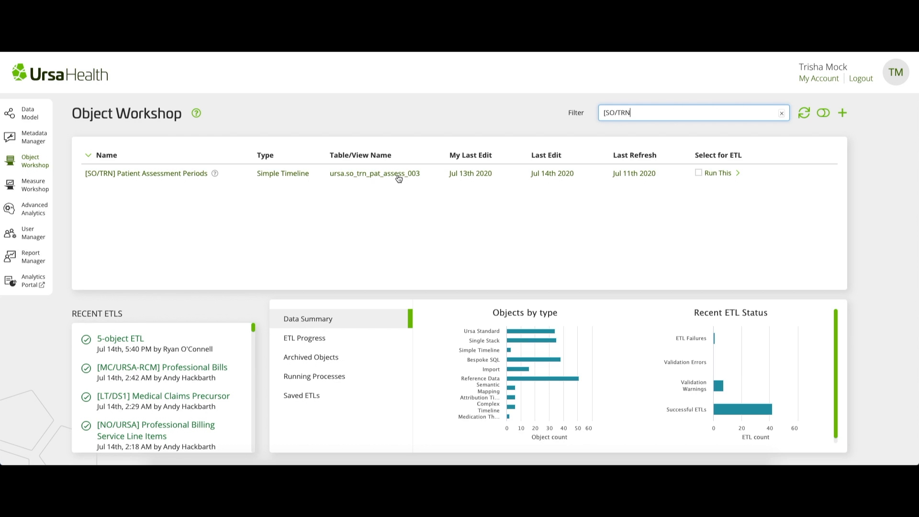
Step: Clear the filter, view the [SO/URSA] Ursa Standard Physician Office Visits object's details, and return to the Object Workshop list
{"action": "left_click", "coordinate": [782, 112]}
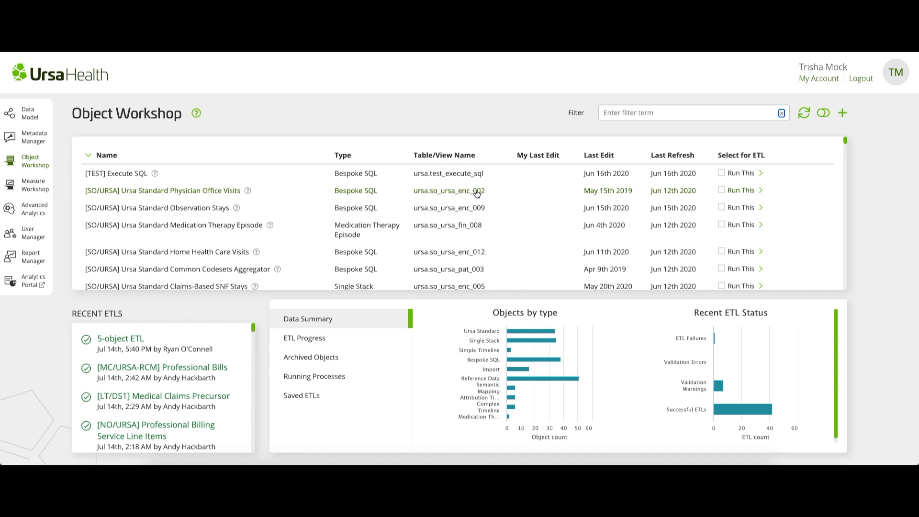
{"action": "left_click", "coordinate": [454, 190]}
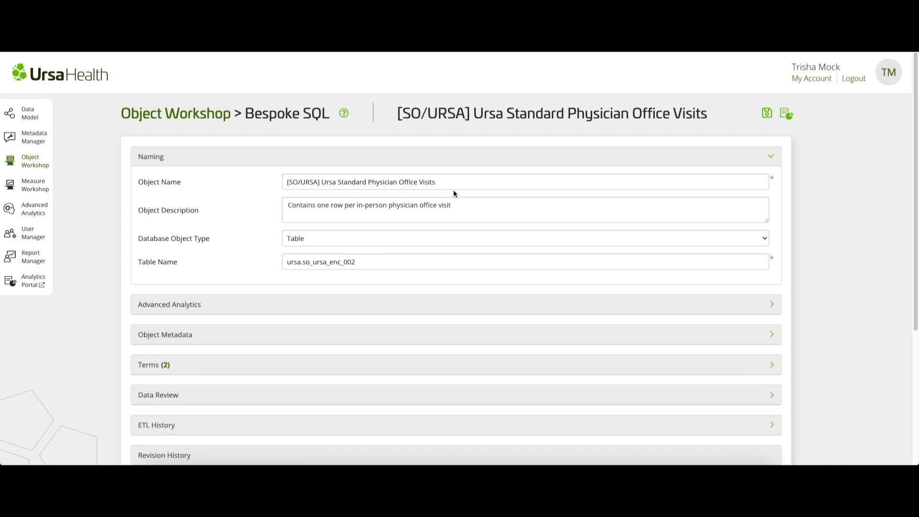
{"action": "left_click", "coordinate": [39, 163]}
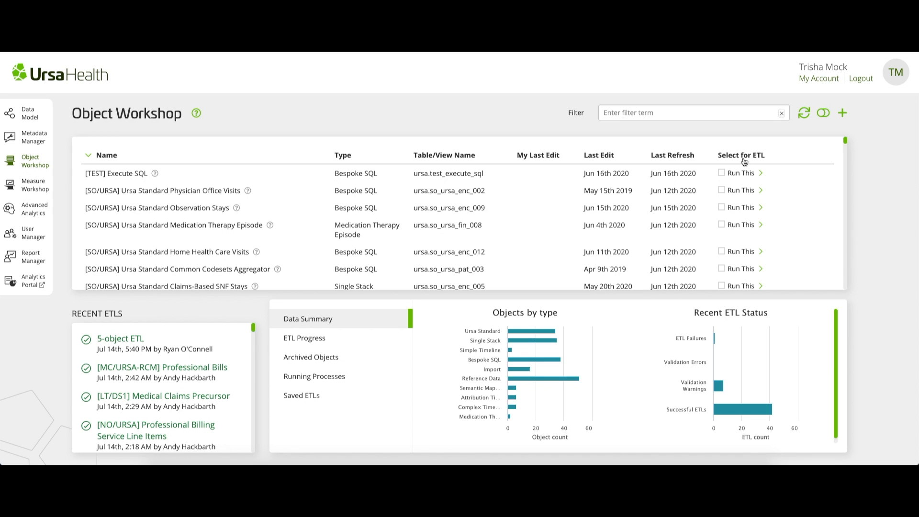
Step: Filter the objects for "[NO/TRN", select Patient Assessment to run in the ETL, and expand its run options
{"action": "left_click", "coordinate": [671, 106]}
{"action": "type", "text": "[NO/TRN"}
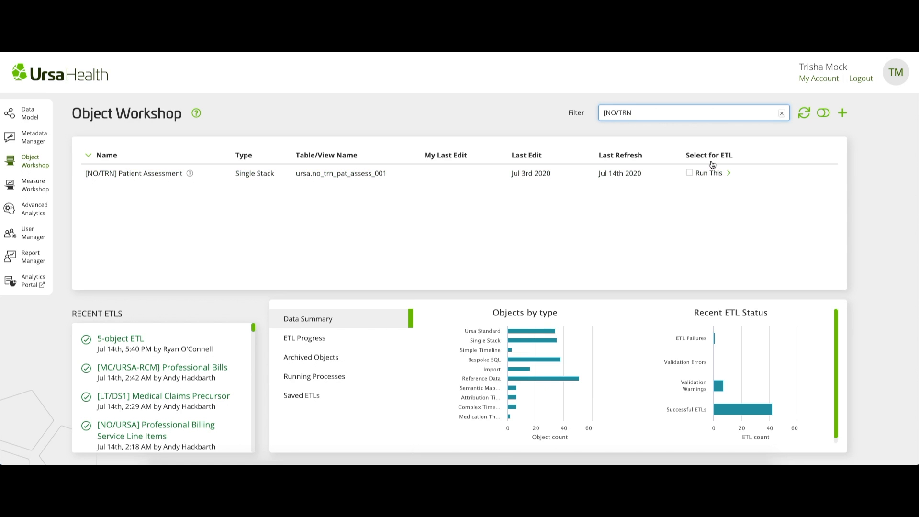
{"action": "left_click", "coordinate": [690, 173]}
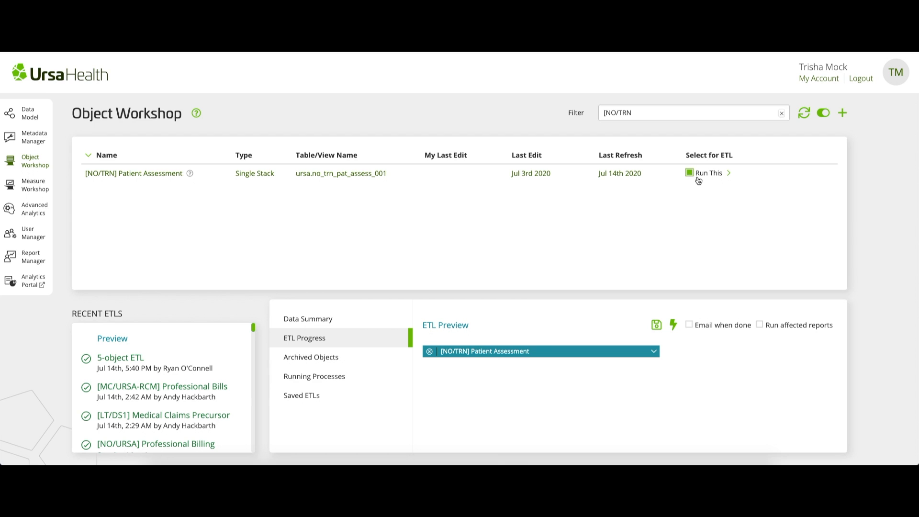
{"action": "left_click", "coordinate": [729, 175]}
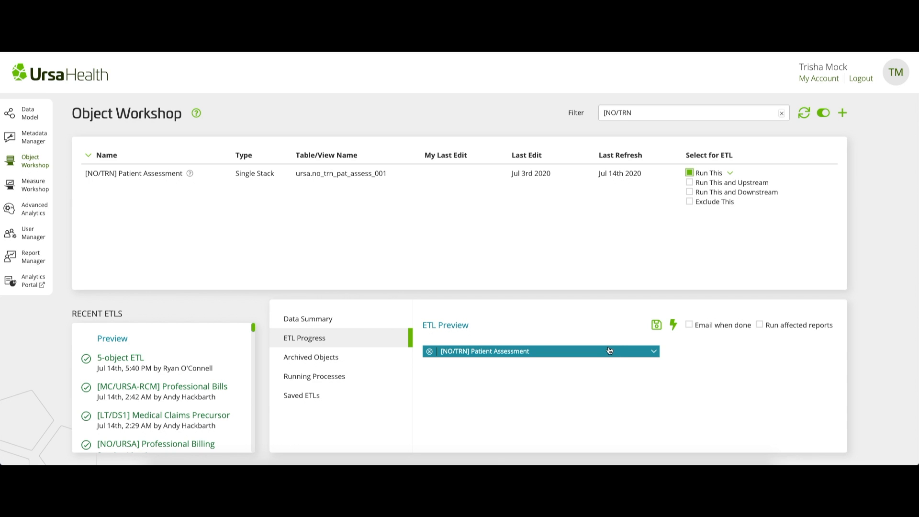
Step: Replace Run This with Run This and Upstream for [NO/TRN] Patient Assessment and check the ETL preview
{"action": "left_click", "coordinate": [689, 173]}
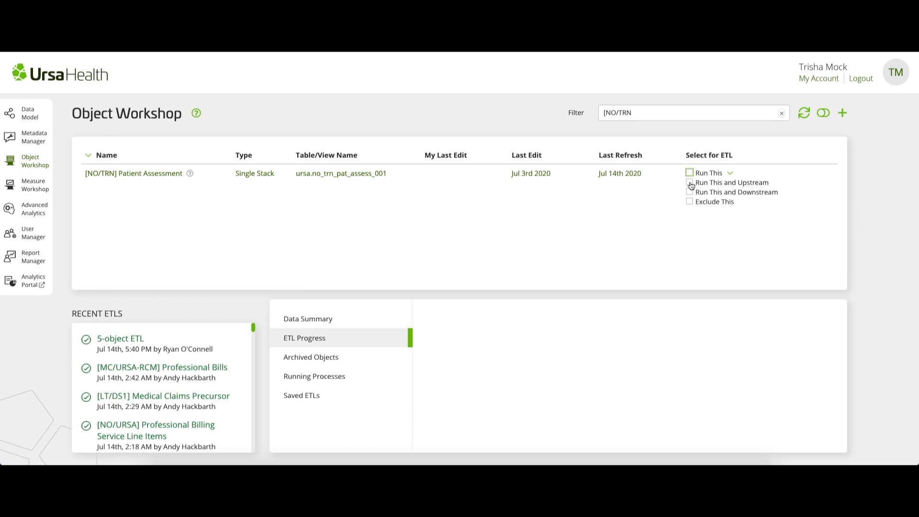
{"action": "left_click", "coordinate": [689, 183]}
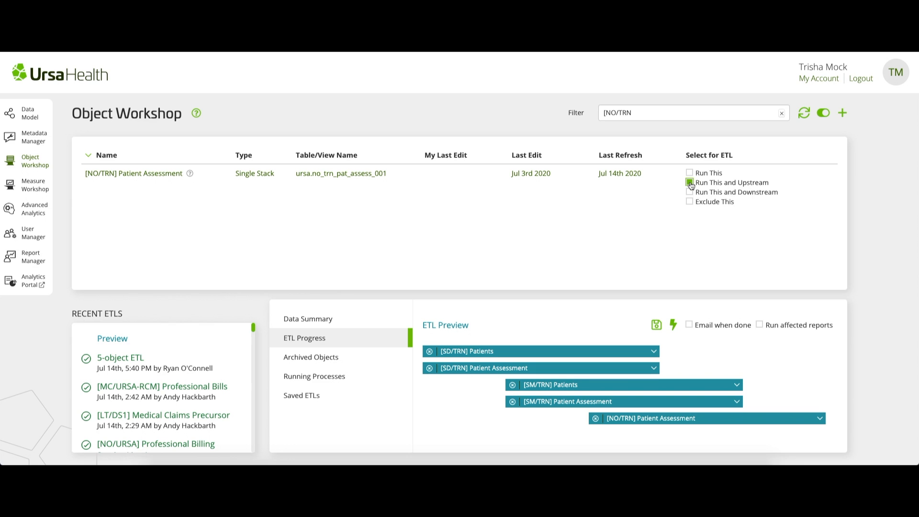
{"action": "scroll", "coordinate": [671, 229], "scroll_direction": "down", "scroll_amount": 1}
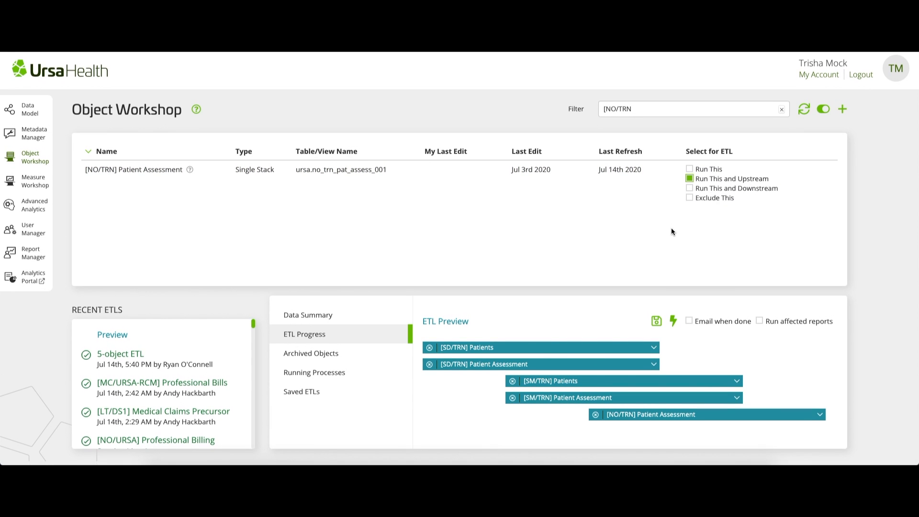
{"action": "scroll", "coordinate": [671, 231], "scroll_direction": "up", "scroll_amount": 1}
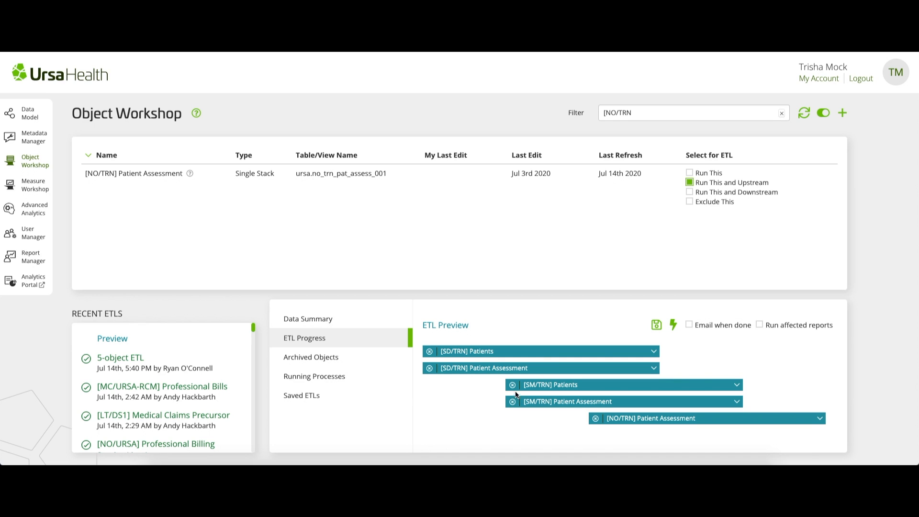
Step: Try Run This and Downstream for [NO/TRN] Patient Assessment, then replace it with Exclude This
{"action": "left_click", "coordinate": [689, 192]}
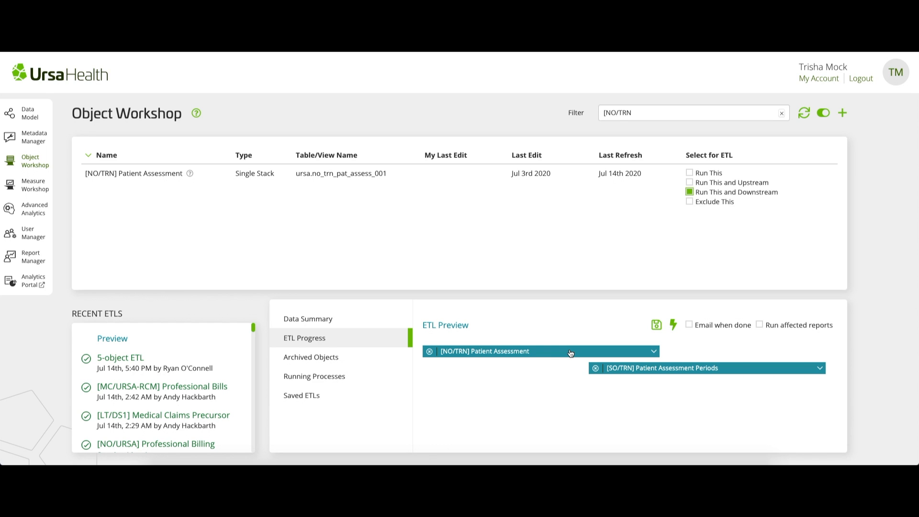
{"action": "left_click", "coordinate": [690, 193]}
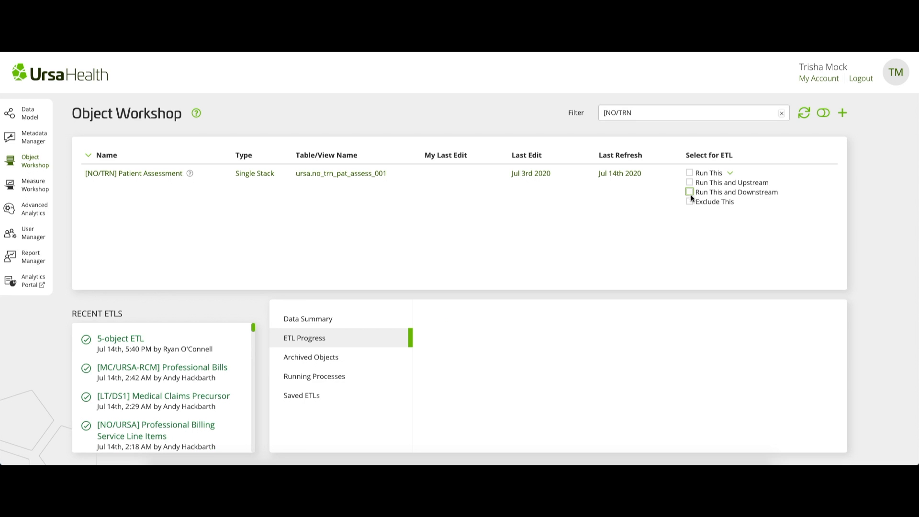
{"action": "left_click", "coordinate": [689, 202]}
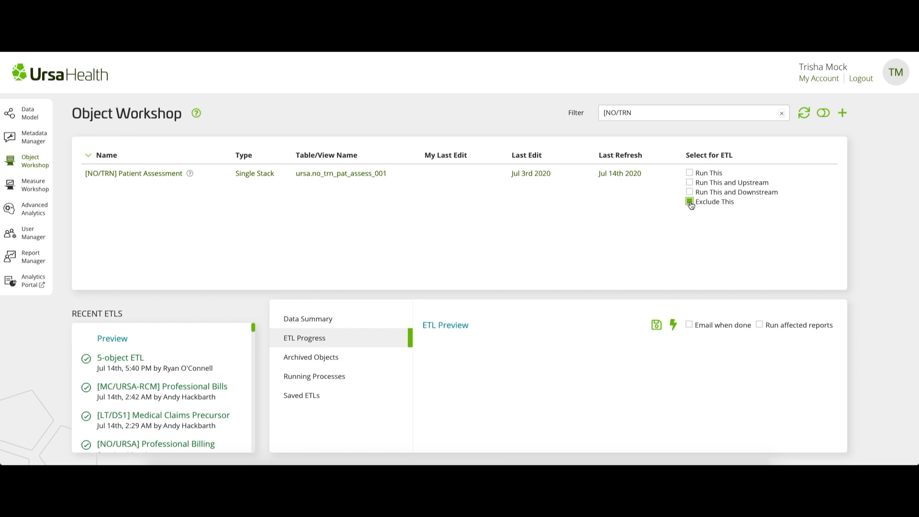
Step: Clear the filter and select the Ursa Standard Physician Office Visits, Observation Stays and Medication Therapy Episode objects to run
{"action": "left_click", "coordinate": [781, 113]}
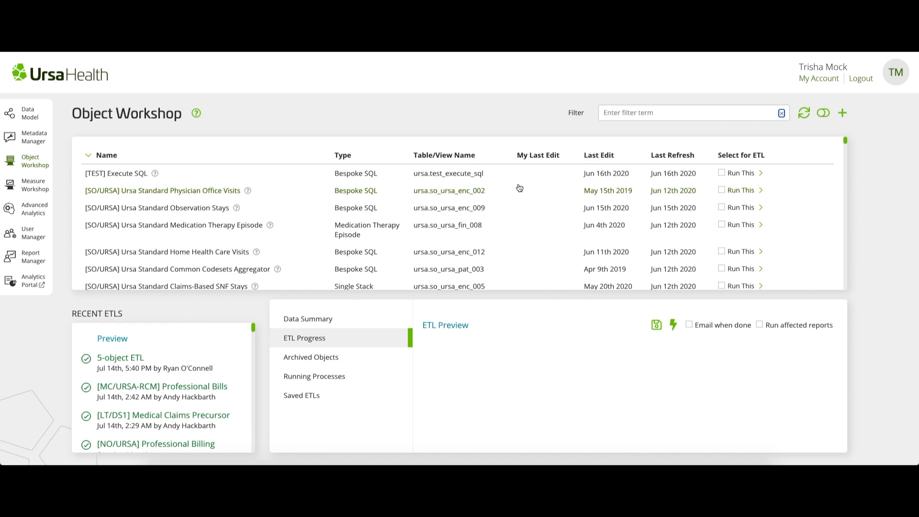
{"action": "left_click", "coordinate": [721, 190]}
{"action": "left_click", "coordinate": [722, 207]}
{"action": "left_click", "coordinate": [722, 225]}
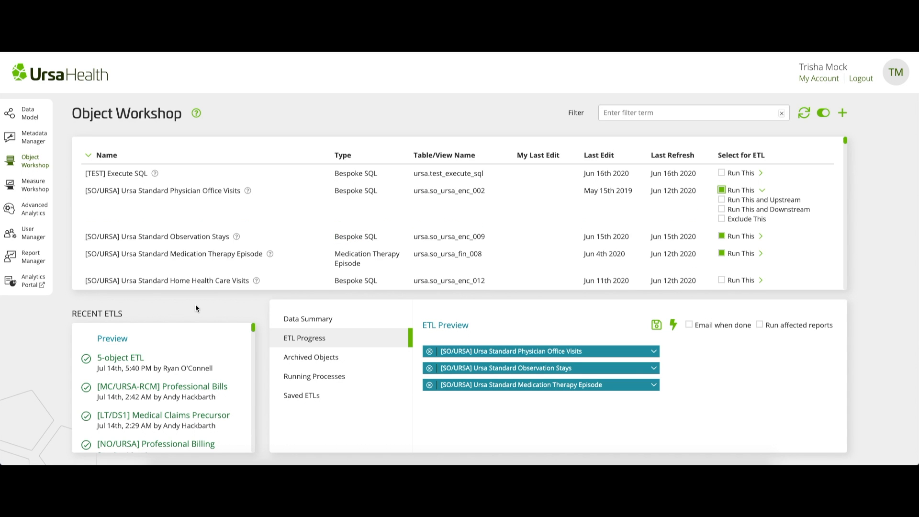
Step: Clear the current ETL selection, select all objects for the ETL, and clear the full selection again
{"action": "left_click", "coordinate": [822, 114]}
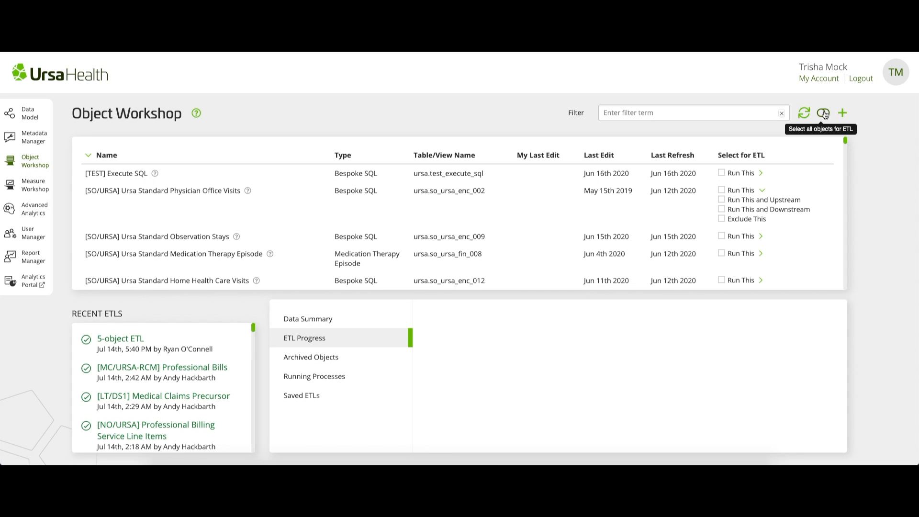
{"action": "left_click", "coordinate": [823, 114]}
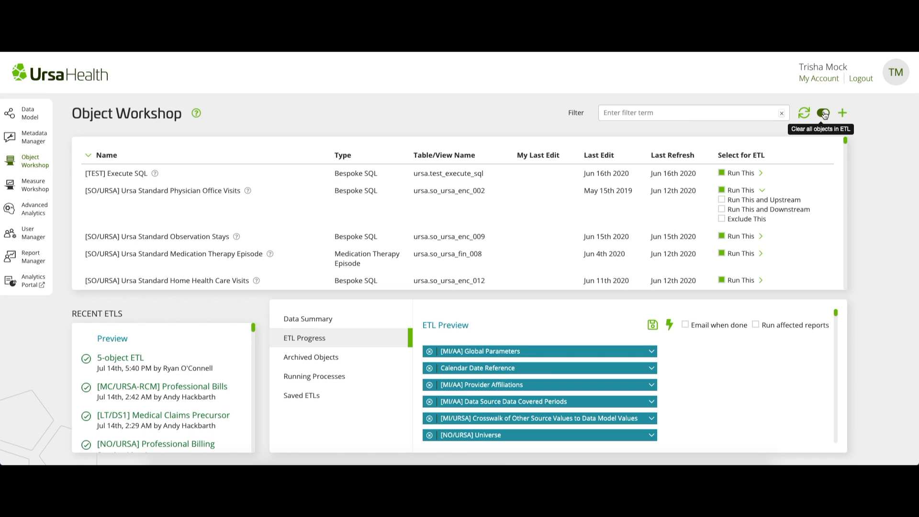
{"action": "left_click", "coordinate": [823, 114]}
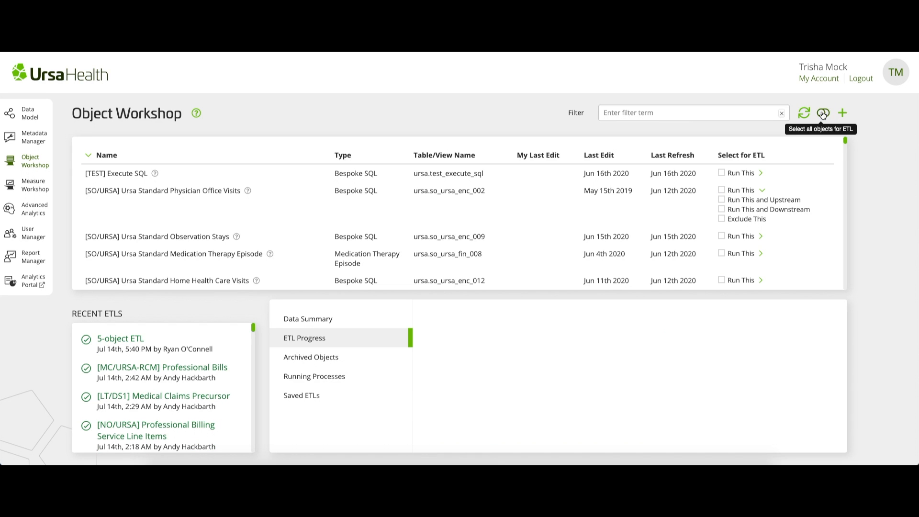
Step: Filter for "[NO/TRN", set Patient Assessment to Run This and Upstream, and enable Email when done and Run affected reports
{"action": "left_click", "coordinate": [705, 111]}
{"action": "type", "text": "[NO/TRN"}
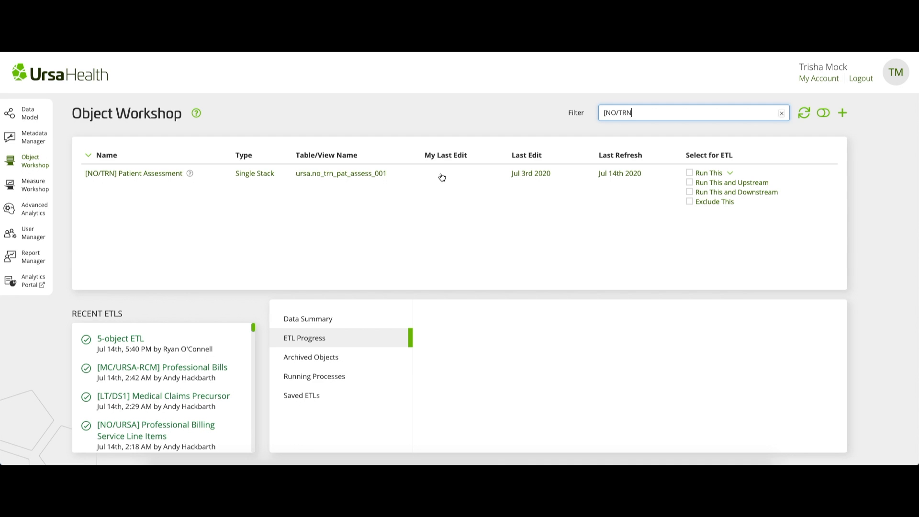
{"action": "left_click", "coordinate": [689, 183]}
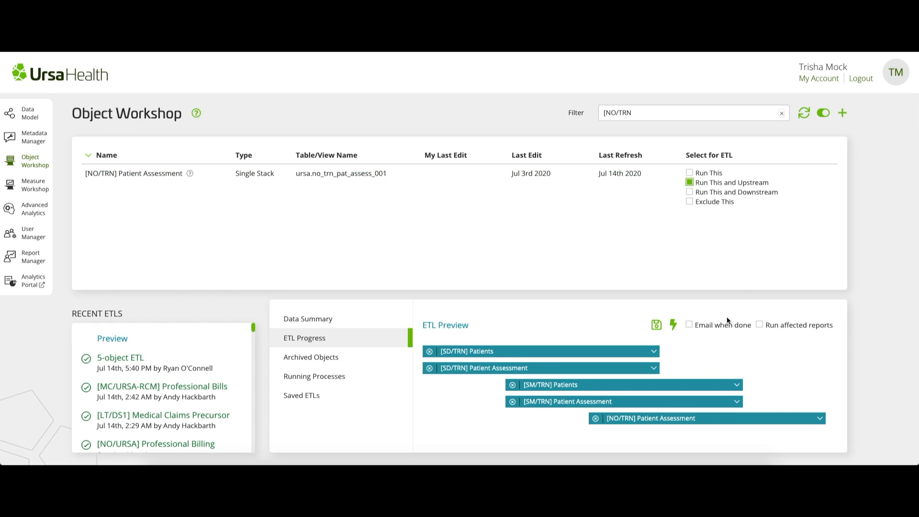
{"action": "left_click", "coordinate": [689, 325]}
{"action": "left_click", "coordinate": [760, 325]}
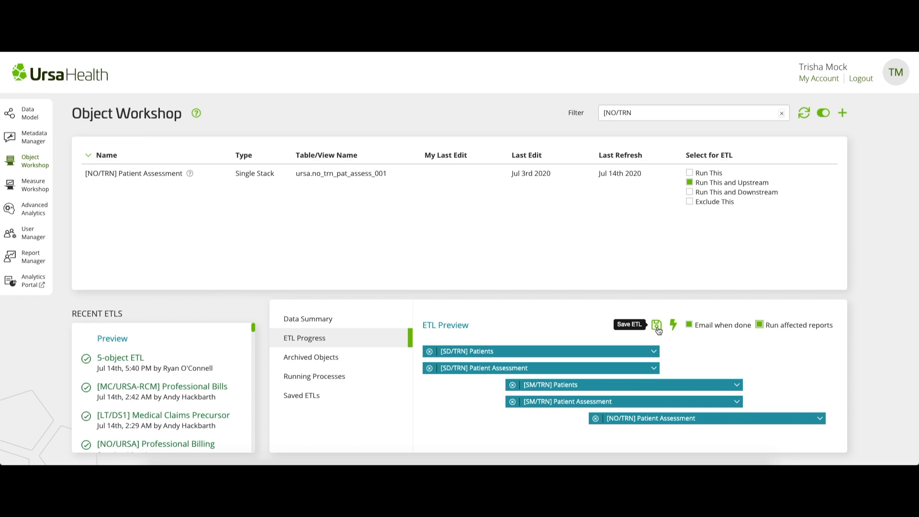
Step: Browse the saved ETLs and load one of them into the ETL preview
{"action": "left_click", "coordinate": [323, 396]}
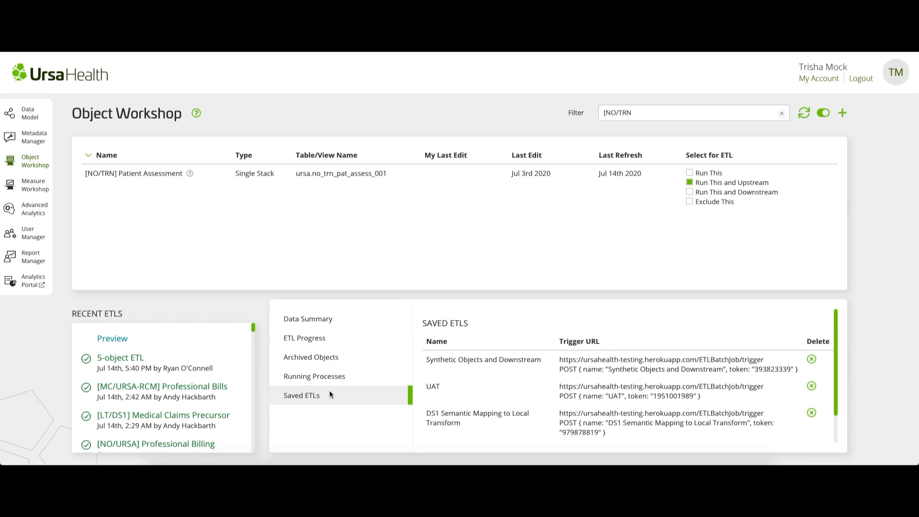
{"action": "scroll", "coordinate": [586, 394], "scroll_direction": "down", "scroll_amount": 1}
{"action": "scroll", "coordinate": [585, 393], "scroll_direction": "down", "scroll_amount": 1}
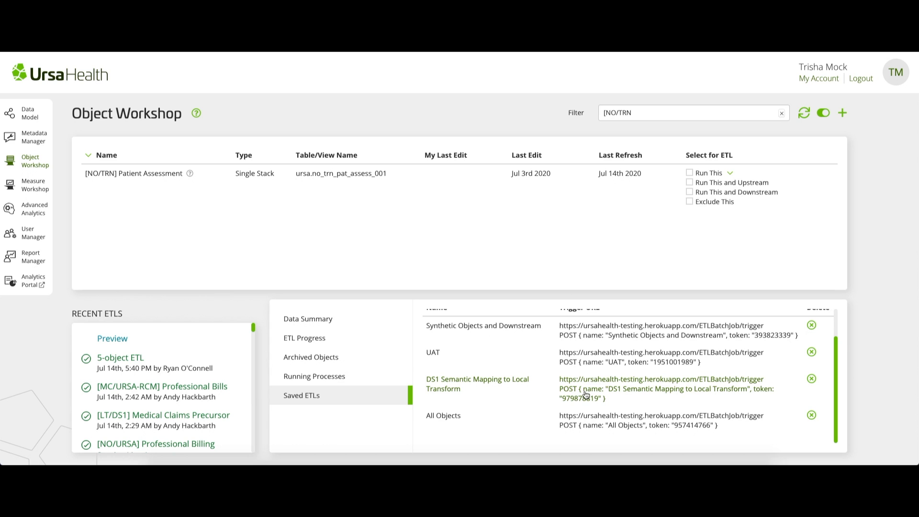
{"action": "left_click", "coordinate": [602, 357]}
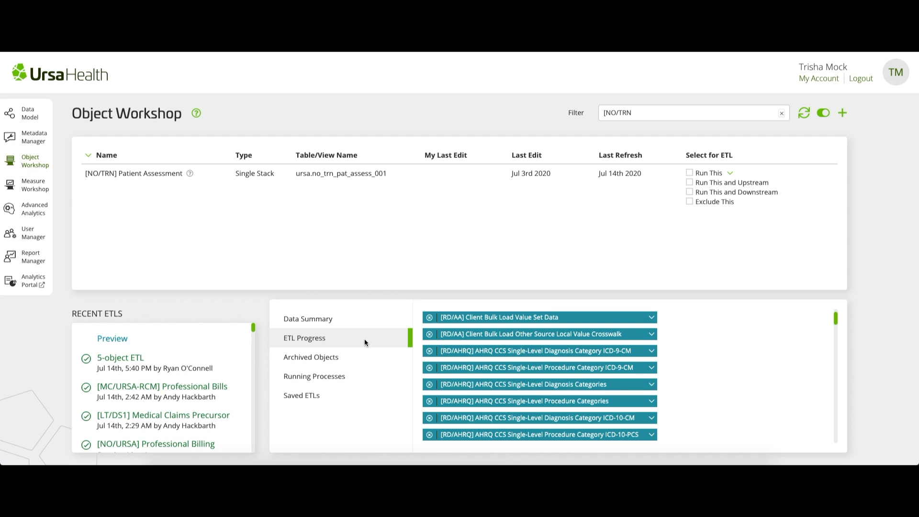
Step: Review the names and trigger URLs in the list of saved ETLs
{"action": "left_click", "coordinate": [317, 395]}
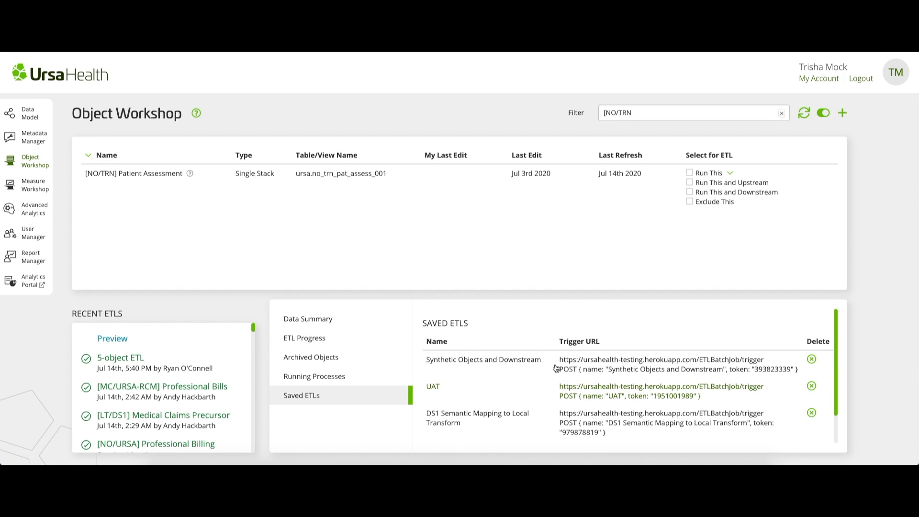
{"action": "scroll", "coordinate": [556, 368], "scroll_direction": "down", "scroll_amount": 1}
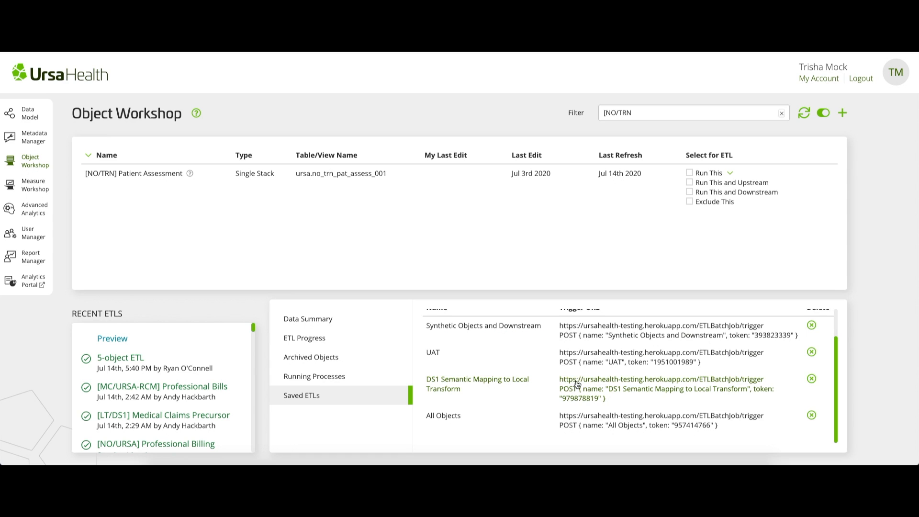
{"action": "scroll", "coordinate": [579, 395], "scroll_direction": "up", "scroll_amount": 1}
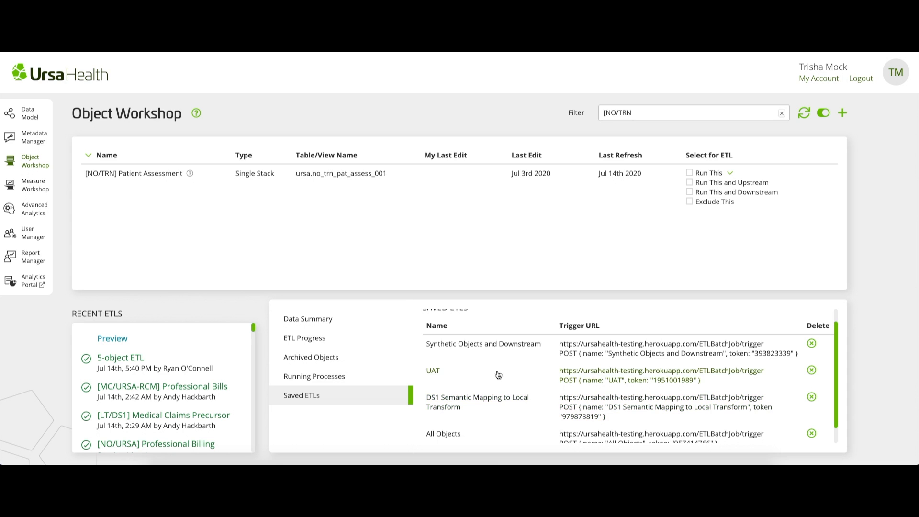
Step: Return to the ETL preview and run the loaded saved ETL
{"action": "left_click", "coordinate": [330, 338]}
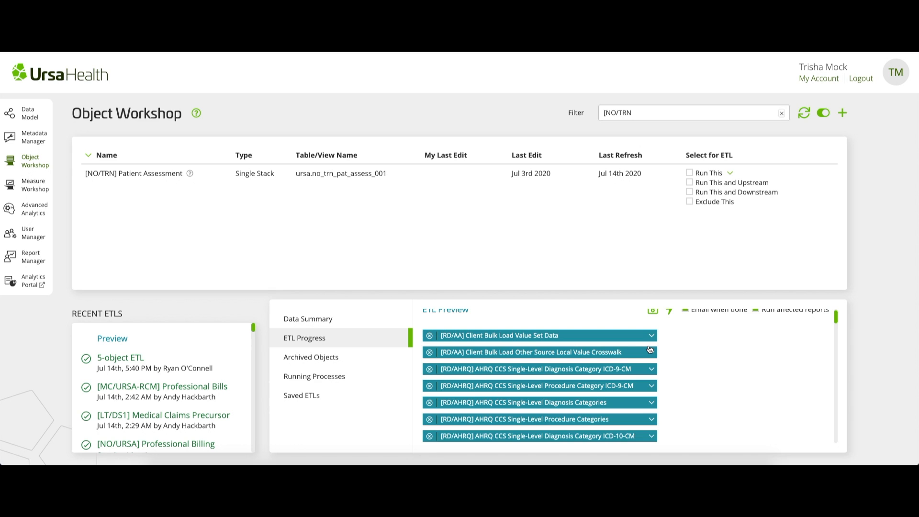
{"action": "scroll", "coordinate": [649, 349], "scroll_direction": "up", "scroll_amount": 1}
{"action": "scroll", "coordinate": [650, 349], "scroll_direction": "up", "scroll_amount": 1}
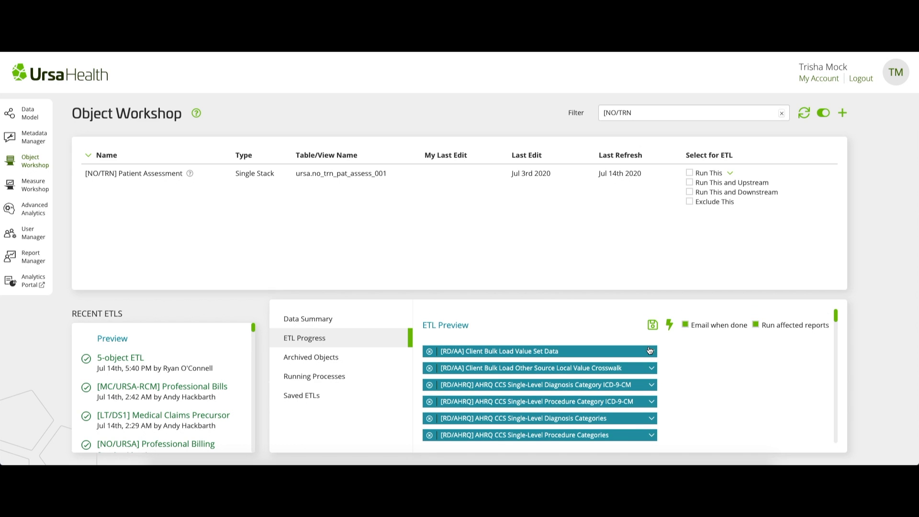
{"action": "left_click", "coordinate": [670, 325]}
{"action": "left_click", "coordinate": [573, 139]}
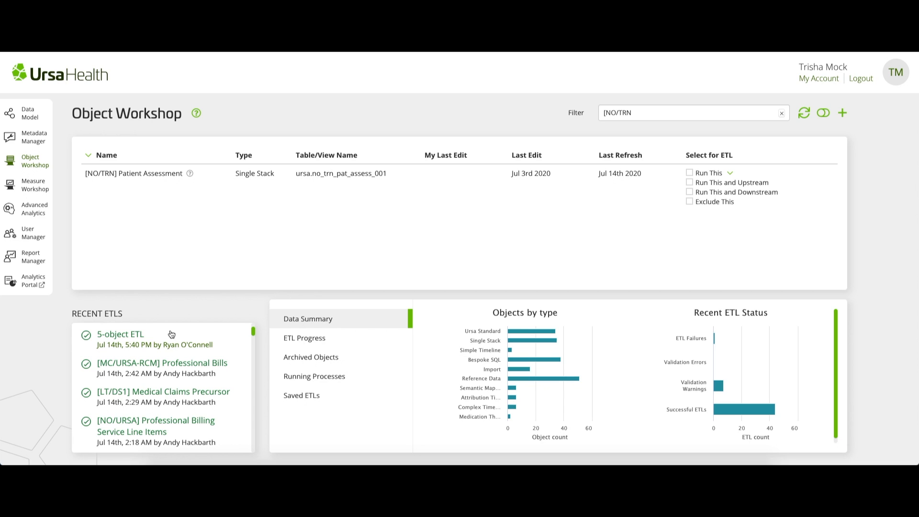
Step: Open the progress details of the 5-object ETL from the recent ETLs and check the newest entries
{"action": "left_click", "coordinate": [126, 338]}
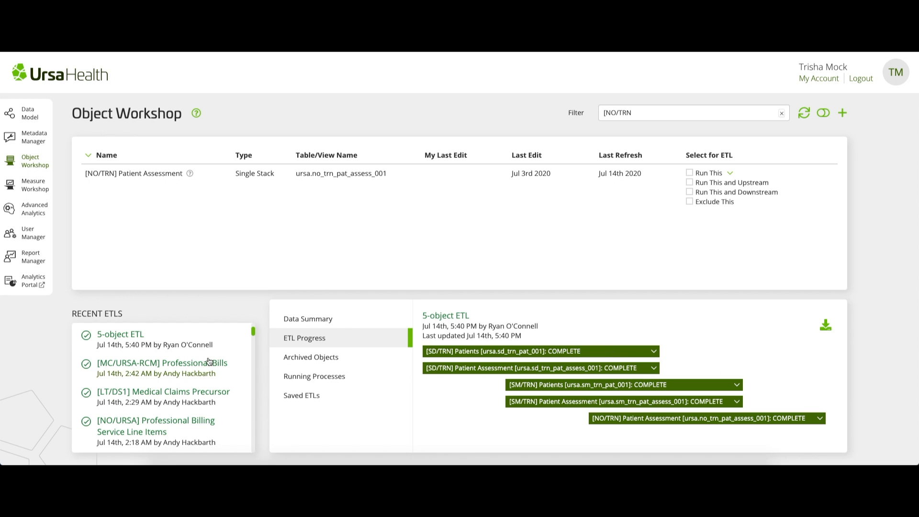
{"action": "scroll", "coordinate": [209, 361], "scroll_direction": "up", "scroll_amount": 2}
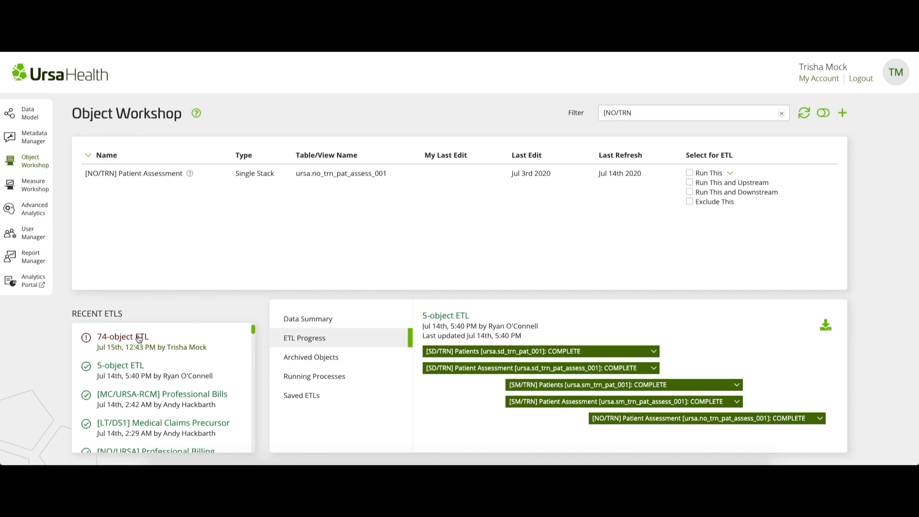
Step: Open the progress details of the 74-object ETL from the recent ETLs and look through its objects for errors
{"action": "left_click", "coordinate": [139, 337]}
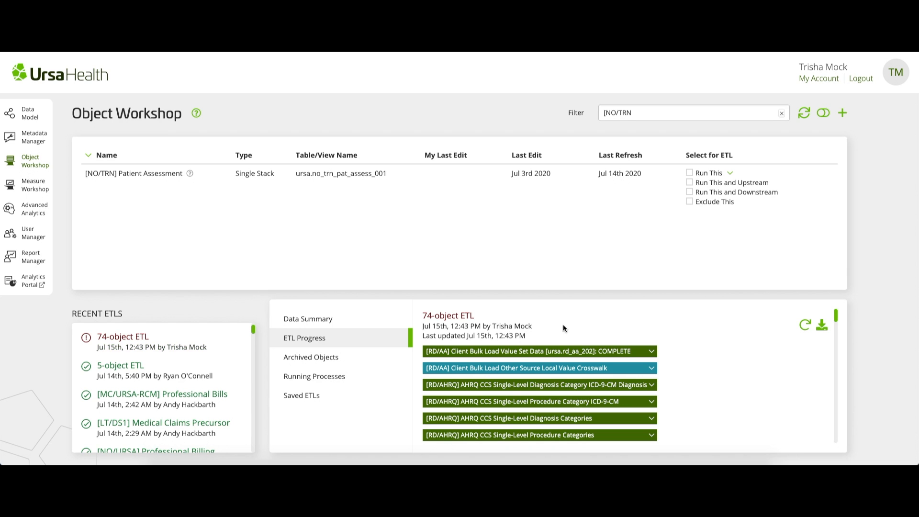
{"action": "scroll", "coordinate": [664, 377], "scroll_direction": "down", "scroll_amount": 3}
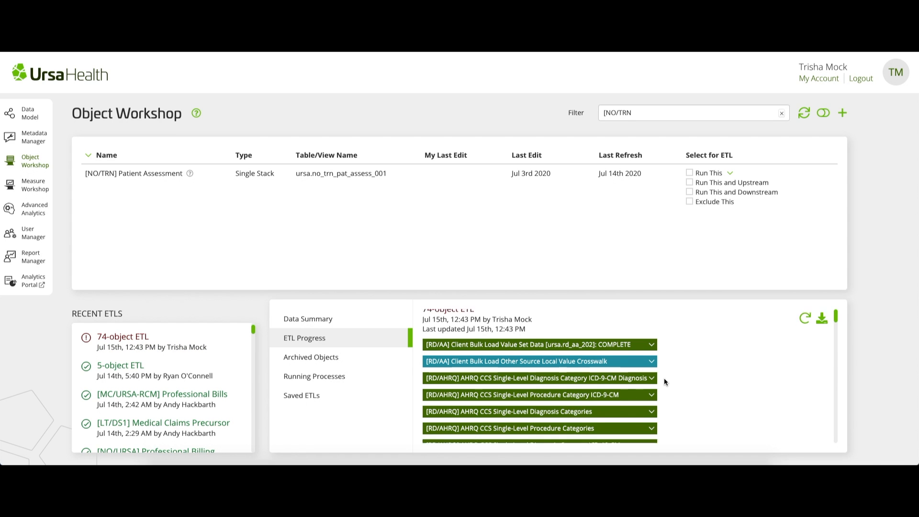
{"action": "scroll", "coordinate": [664, 381], "scroll_direction": "down", "scroll_amount": 4}
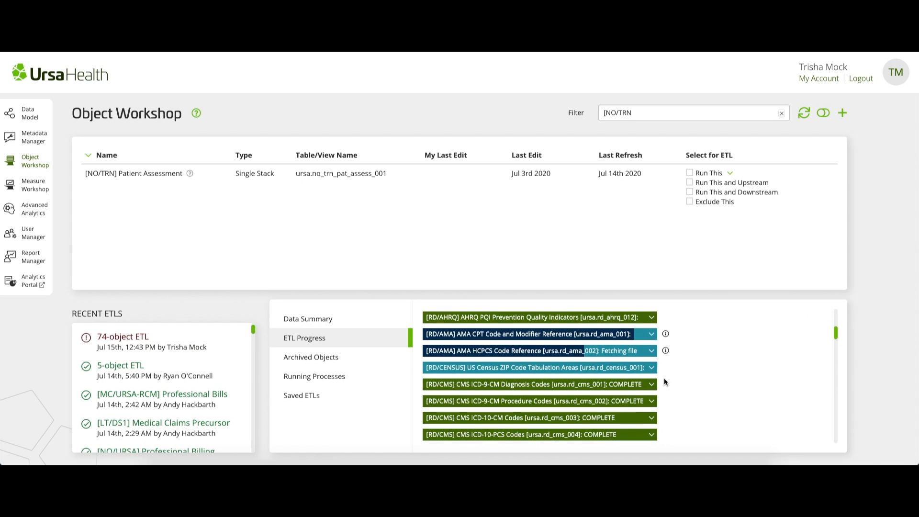
{"action": "scroll", "coordinate": [664, 382], "scroll_direction": "down", "scroll_amount": 5}
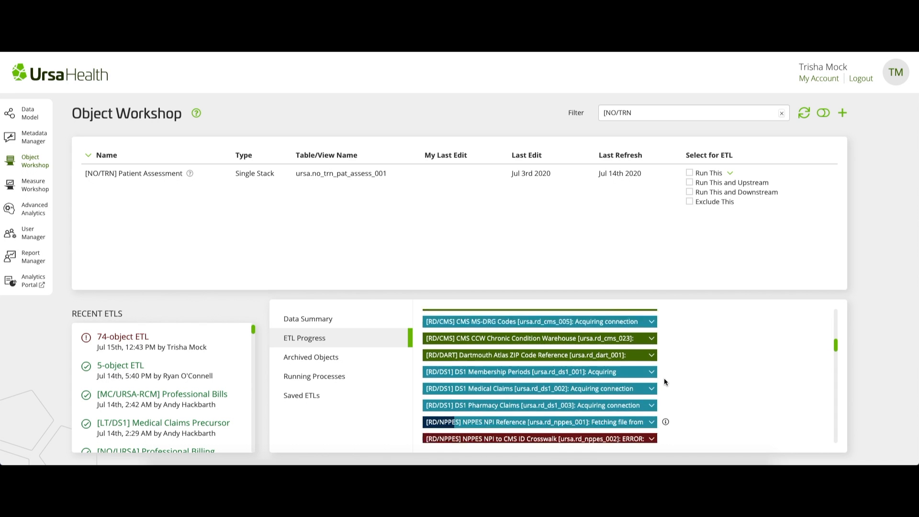
{"action": "scroll", "coordinate": [664, 381], "scroll_direction": "down", "scroll_amount": 1}
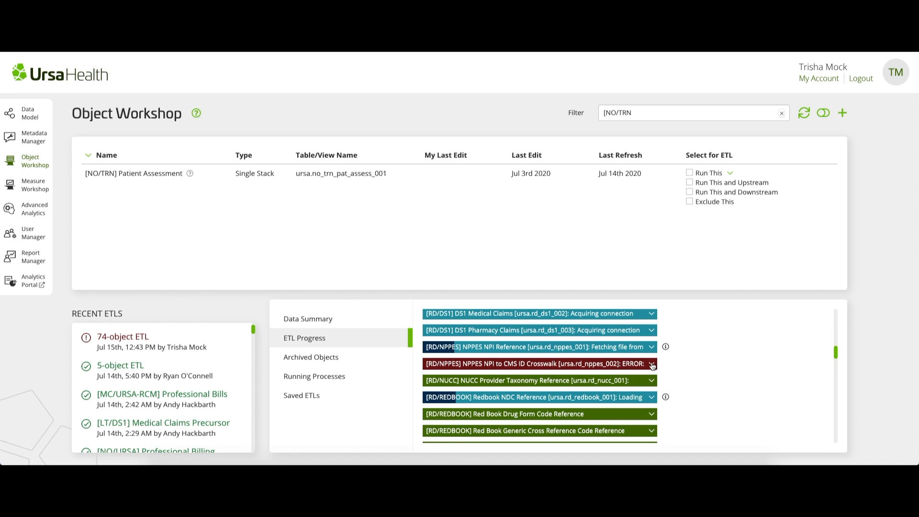
Step: Expand the [RD/NPPES] NPPES NPI to CMS ID Crosswalk entry, examine its error and resumption options, and collapse it again
{"action": "left_click", "coordinate": [651, 363]}
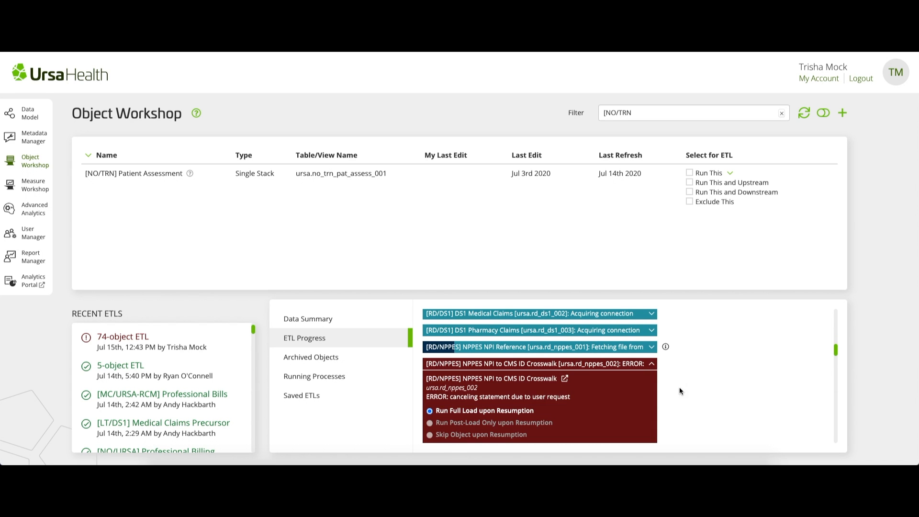
{"action": "scroll", "coordinate": [679, 387], "scroll_direction": "down", "scroll_amount": 2}
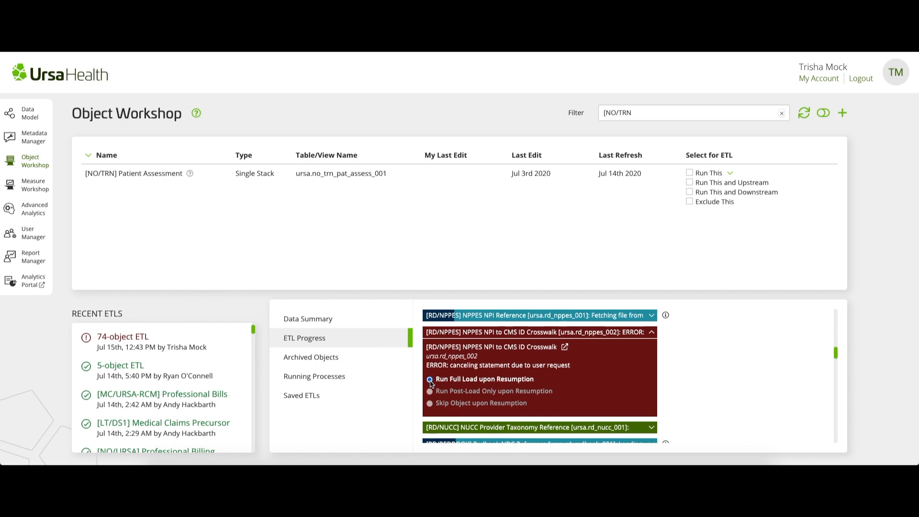
{"action": "left_click", "coordinate": [652, 333]}
{"action": "scroll", "coordinate": [676, 342], "scroll_direction": "up", "scroll_amount": 5}
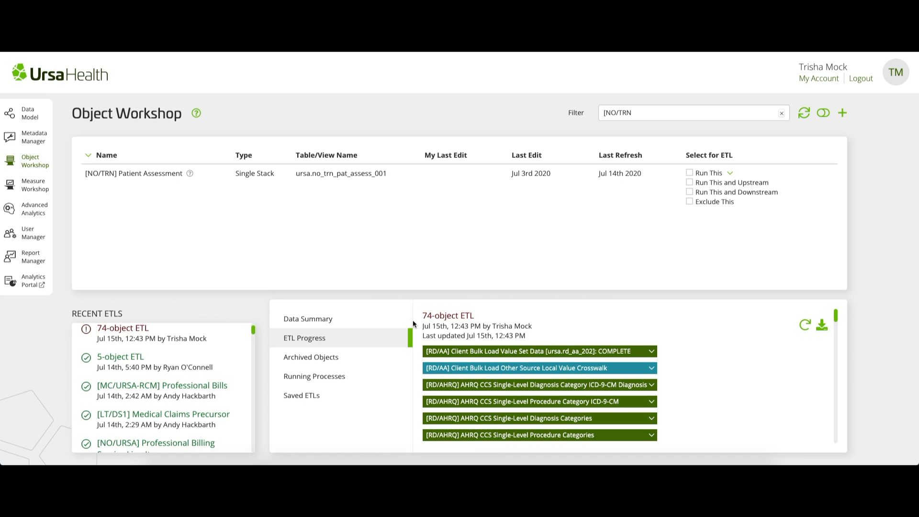
Step: Review the data summary charts, the list of archived objects and the running processes
{"action": "left_click", "coordinate": [323, 319]}
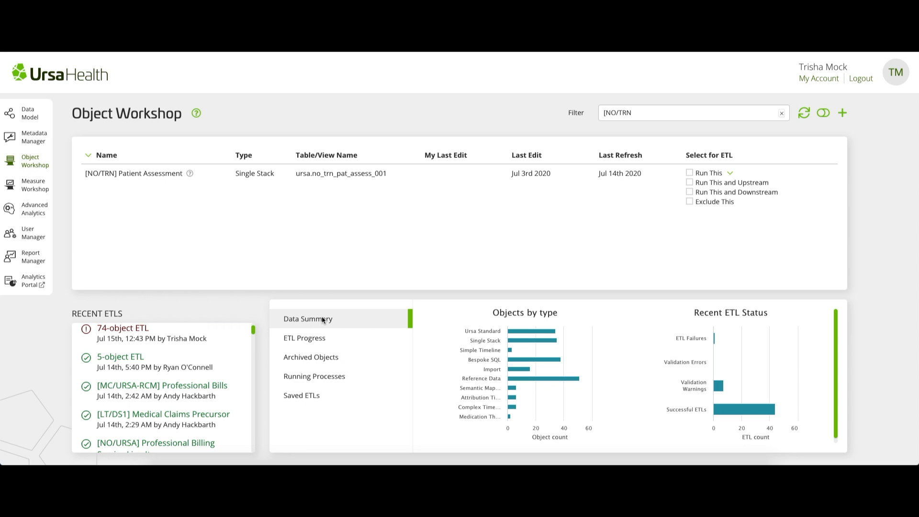
{"action": "left_click", "coordinate": [334, 357]}
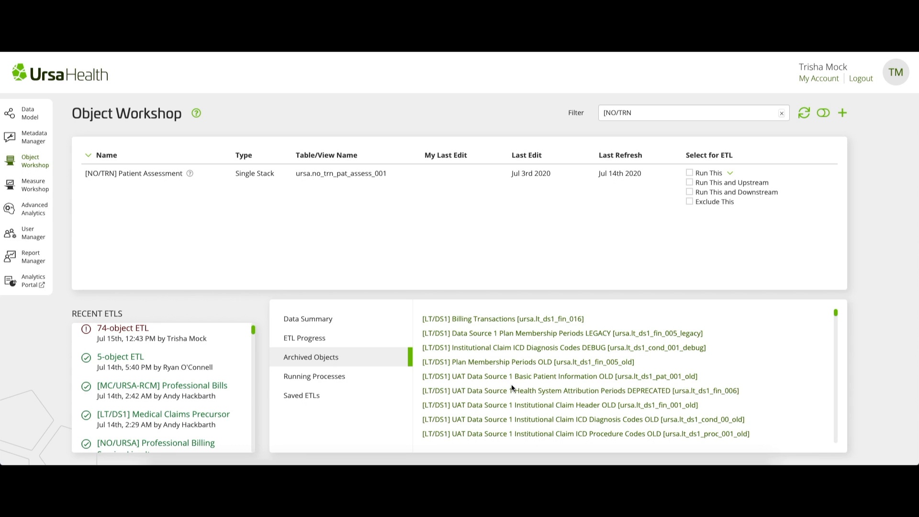
{"action": "left_click", "coordinate": [371, 377]}
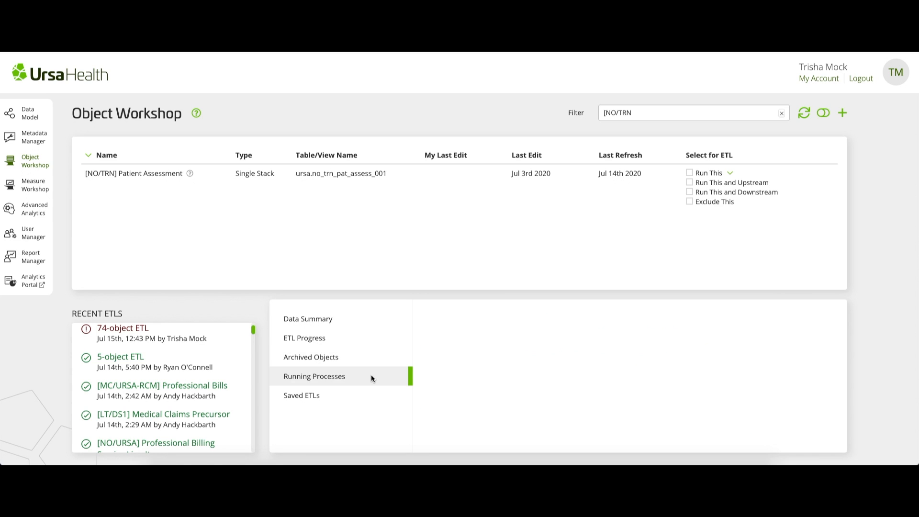